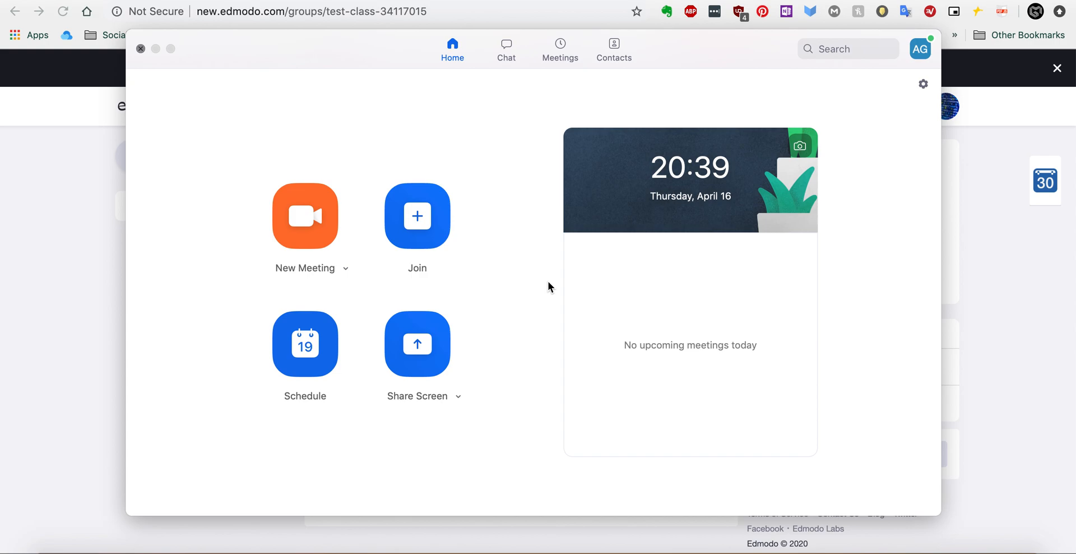
# Start scheduling a new meeting and set its topic to "Year 3 Computing - " followed by the teacher's title and surname.
pyautogui.click(320, 344)
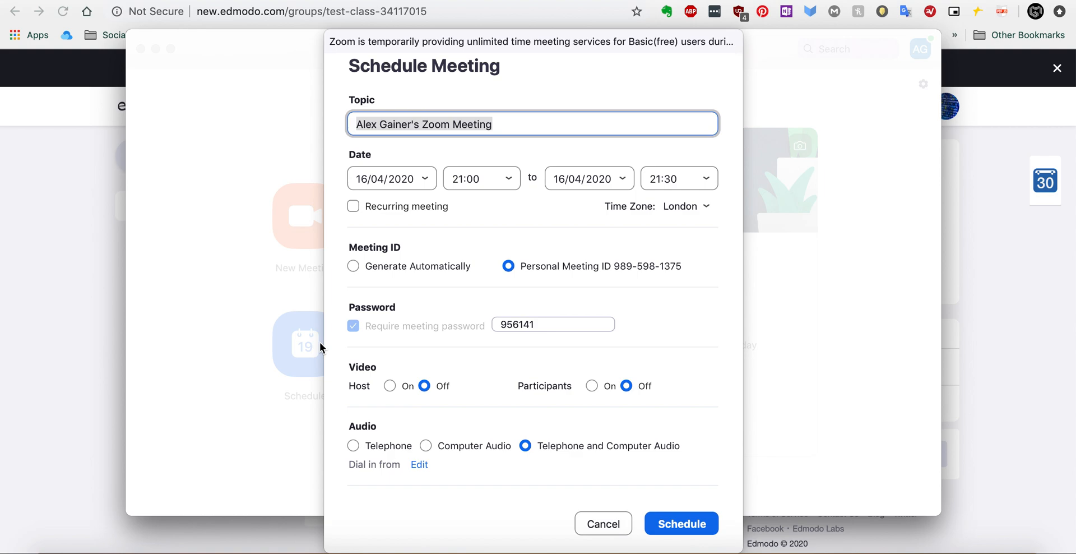
pyautogui.press('BackSpace')
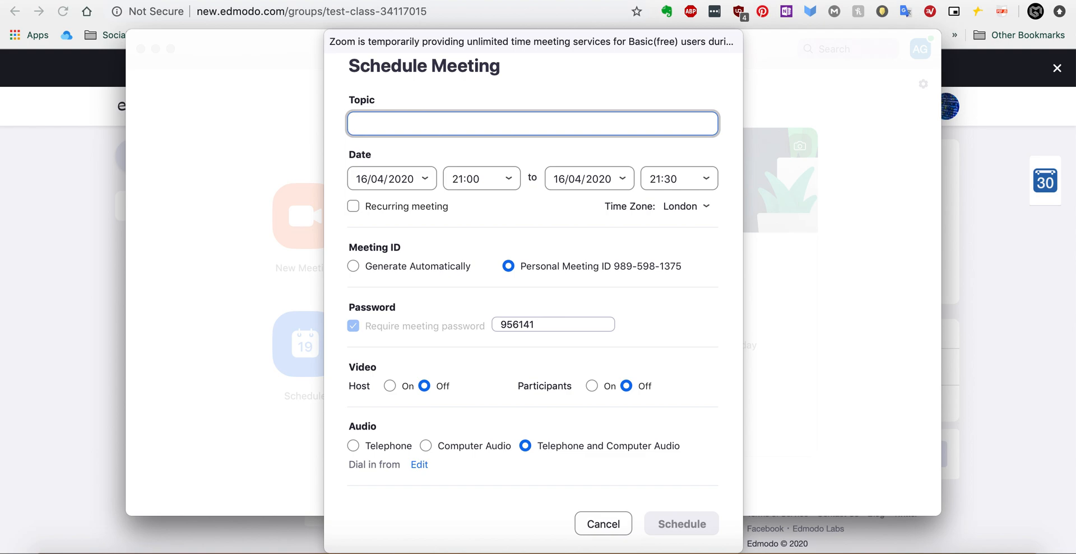
pyautogui.write('Year')
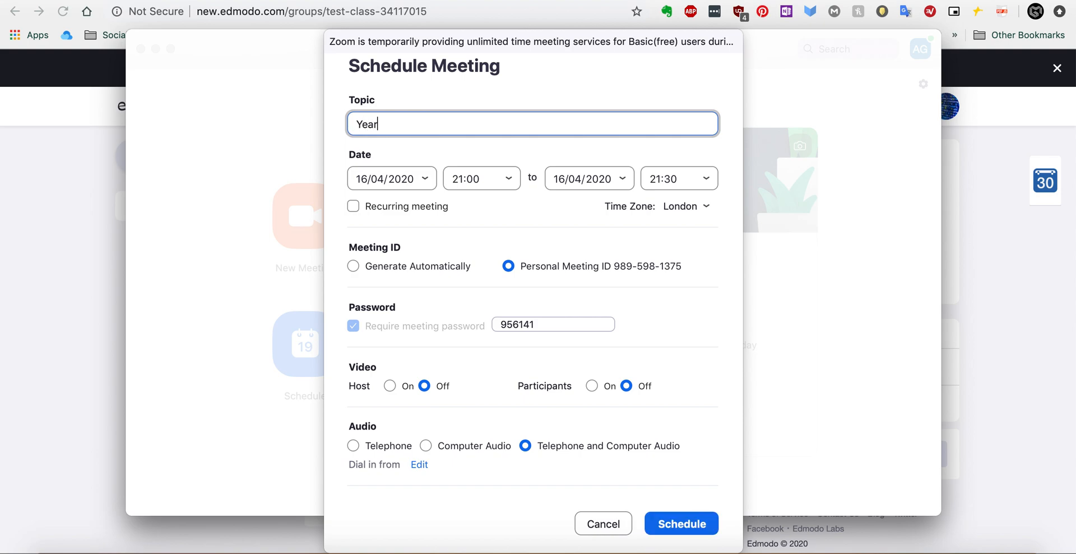
pyautogui.write(' 3')
pyautogui.press('BackSpace')
pyautogui.write('3 Computing - Mr Gainer')
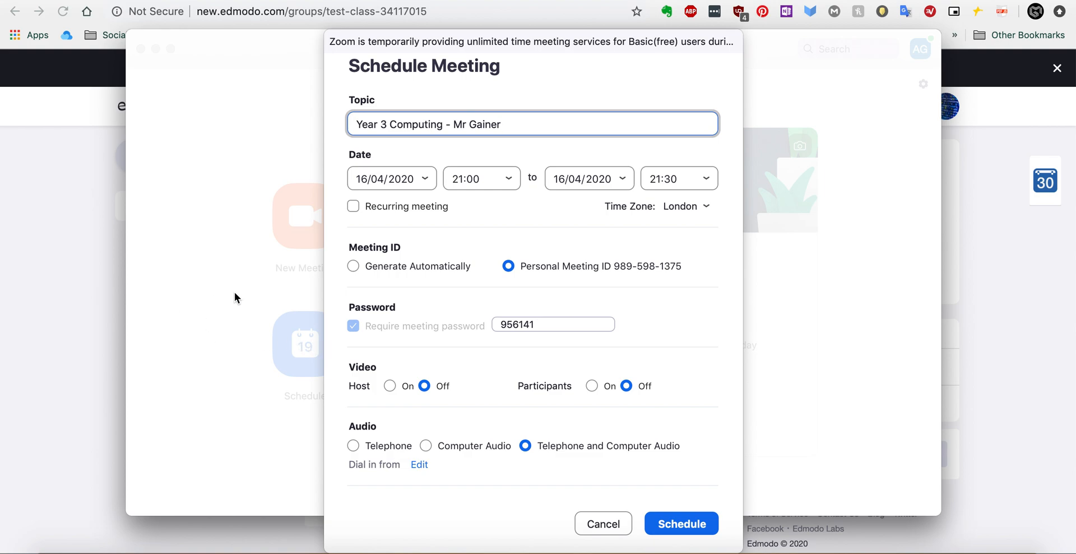
# Make the meeting recurring and turn video on for both the host and the participants.
pyautogui.click(355, 209)
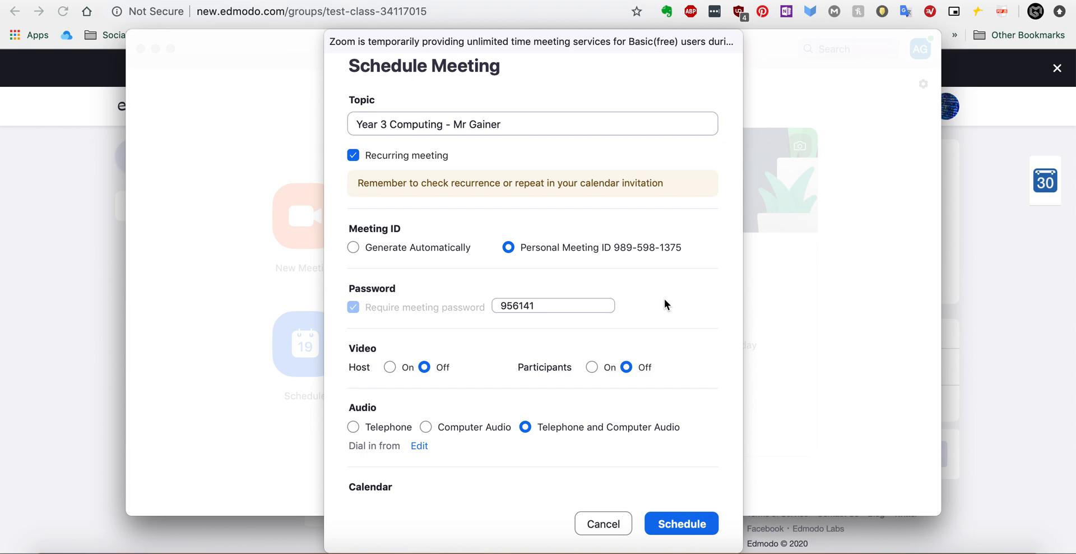
pyautogui.scroll(-2, 665, 301)
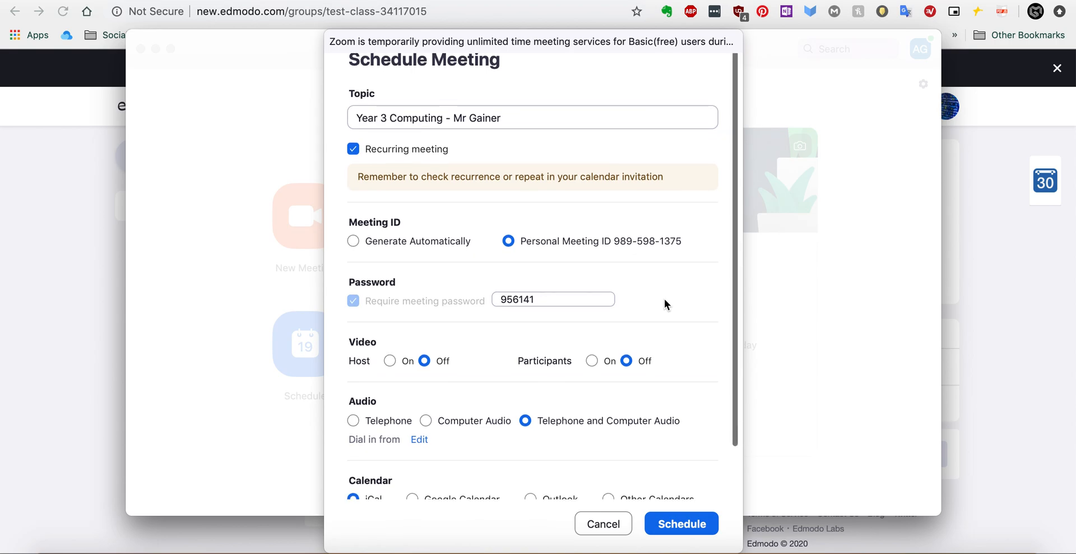
pyautogui.click(390, 356)
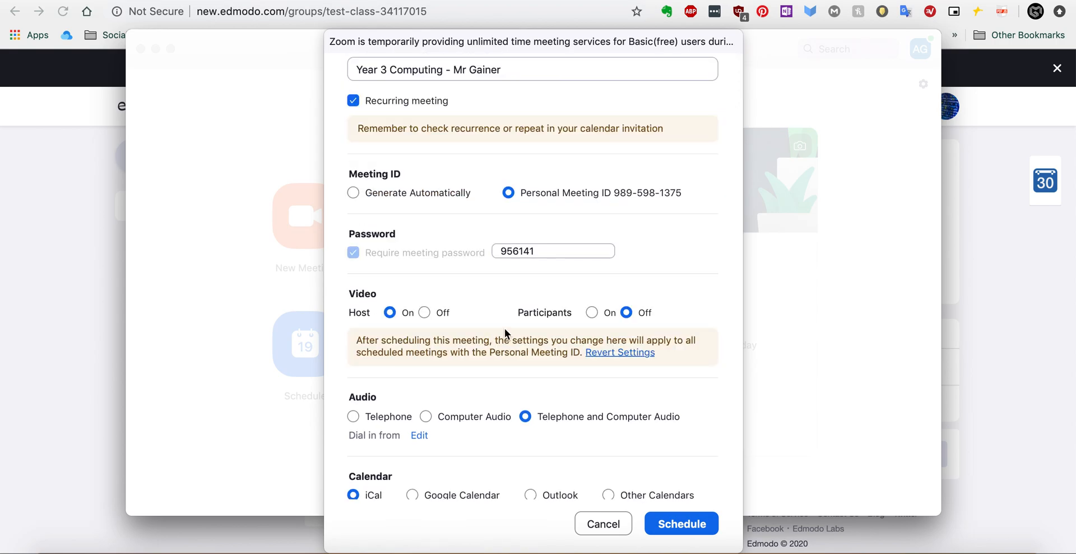
pyautogui.click(591, 313)
# Expand the meeting's advanced options, then schedule it and add its event to the calendar named Calendar.
pyautogui.scroll(-3, 656, 270)
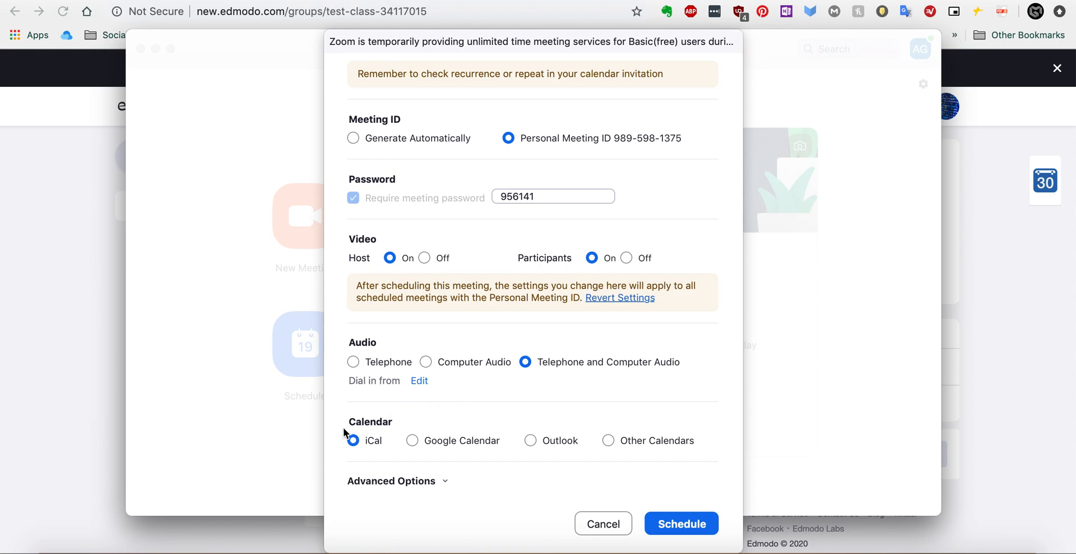
pyautogui.click(378, 481)
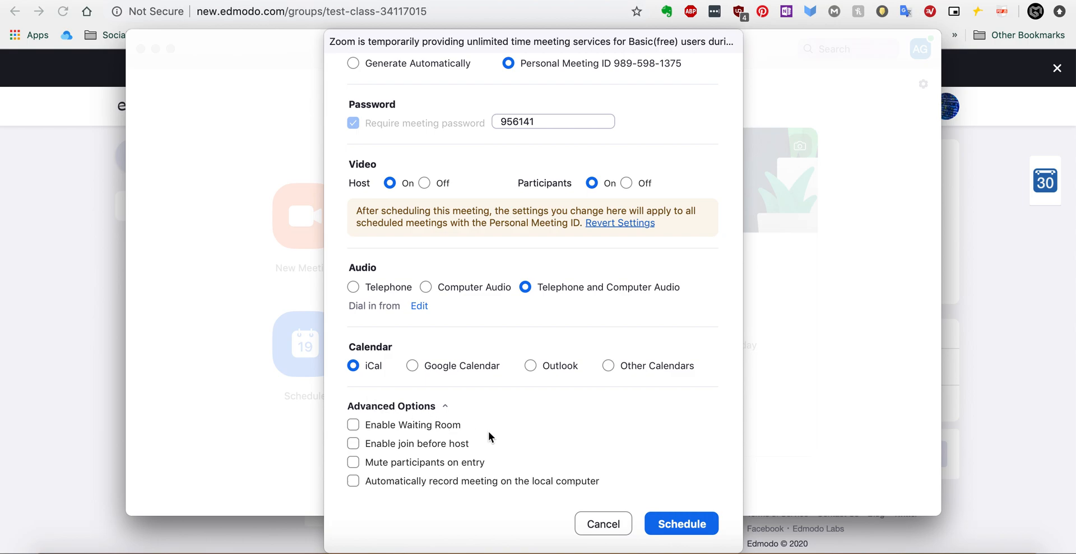
pyautogui.click(682, 523)
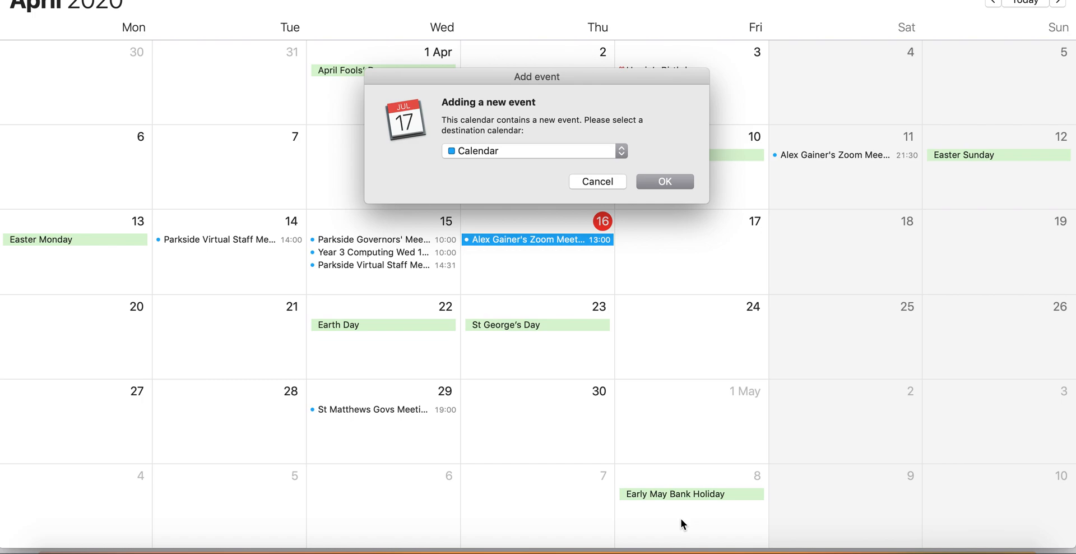
pyautogui.click(657, 186)
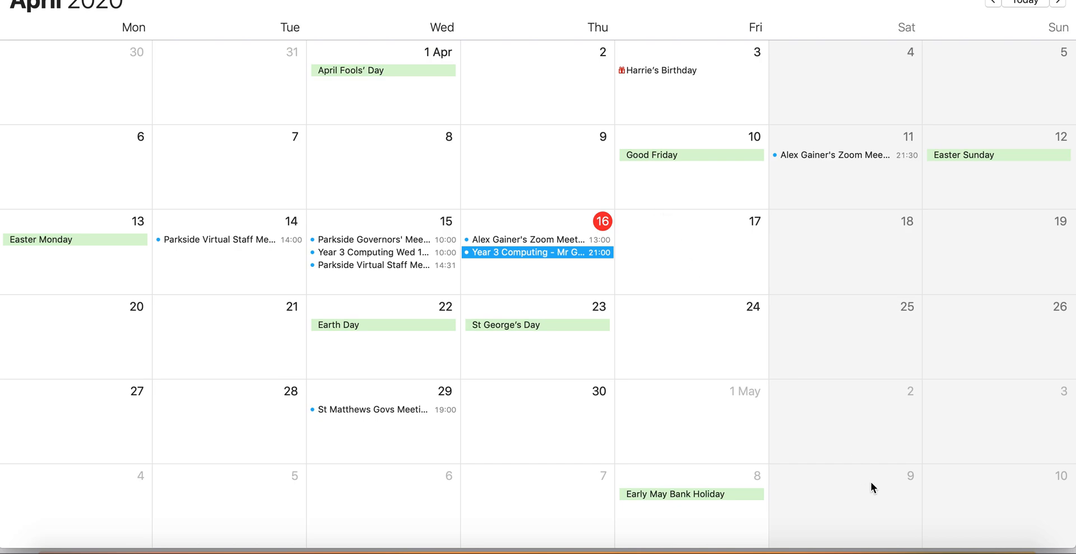
# Switch back to Zoom, show the invitation of the recurring Year 3 Computing meeting and copy it.
pyautogui.click(845, 549)
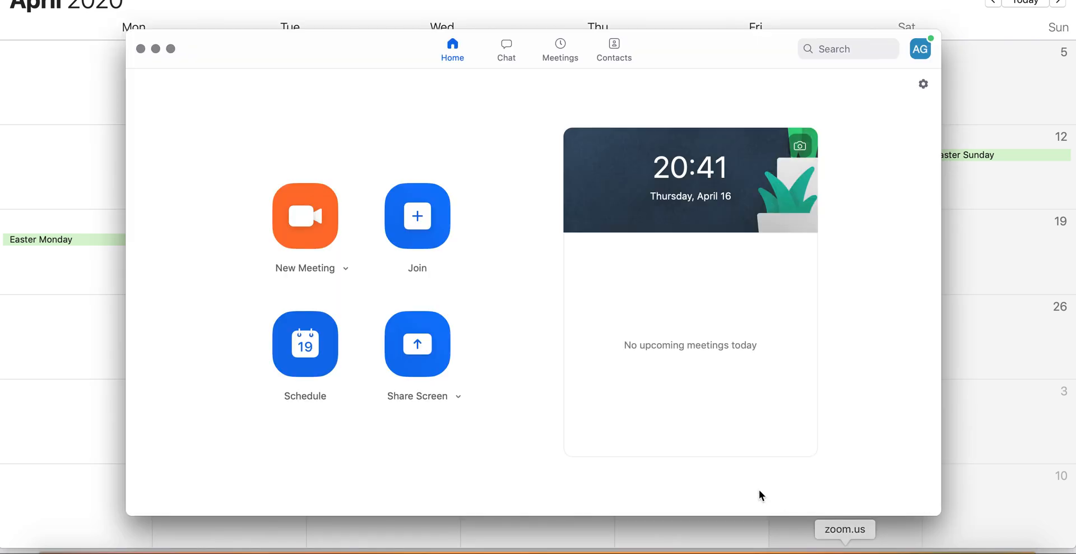
pyautogui.click(561, 58)
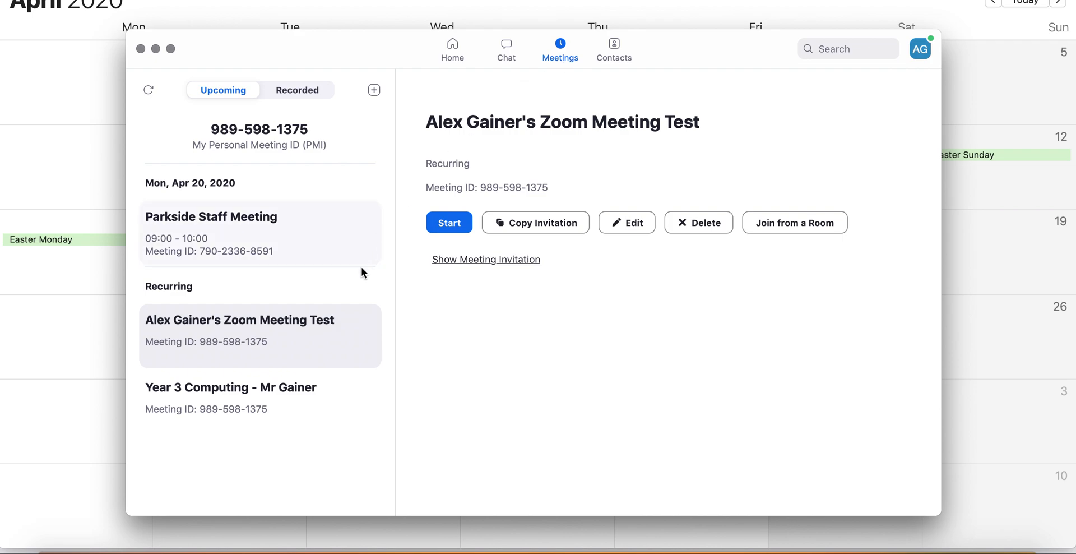
pyautogui.click(326, 401)
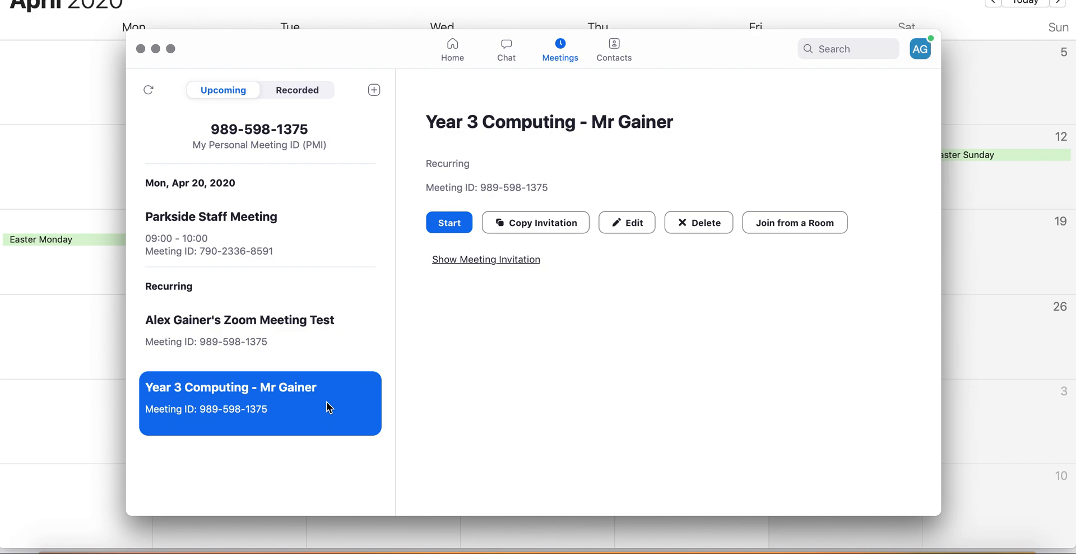
pyautogui.click(454, 261)
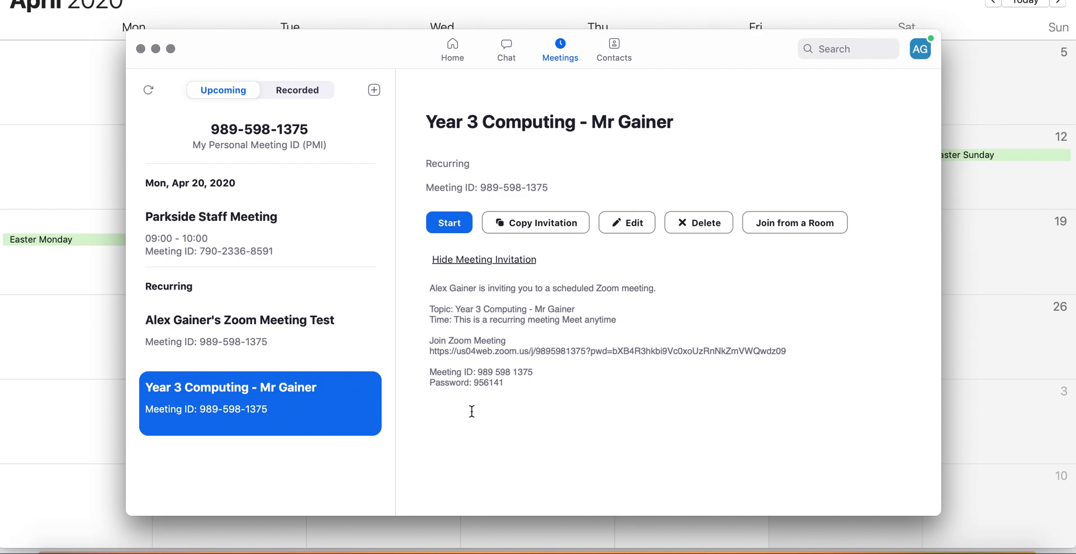
pyautogui.click(541, 219)
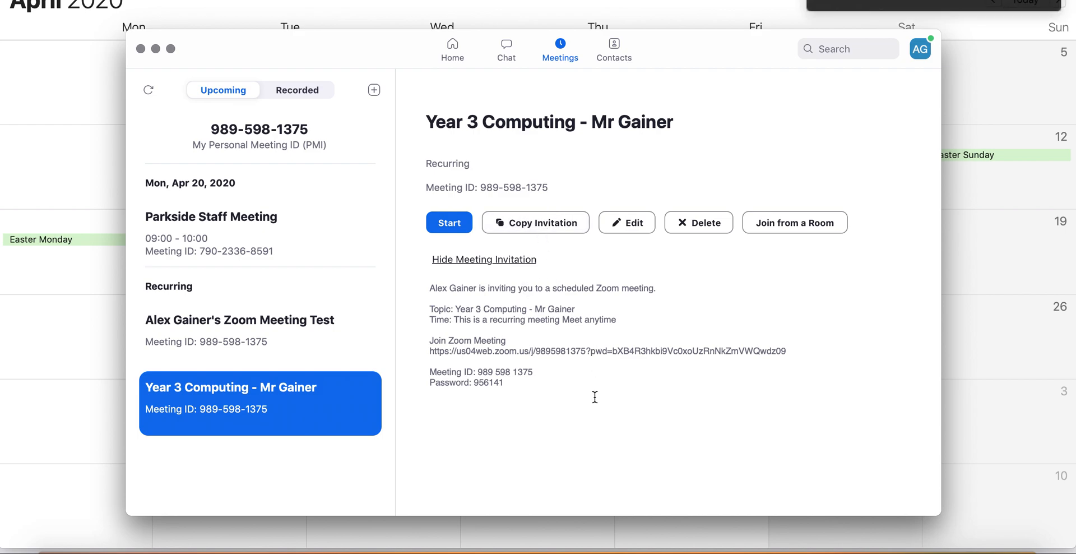
# Switch to Edmodo in the browser and create a new assignment for Test Class.
pyautogui.click(634, 548)
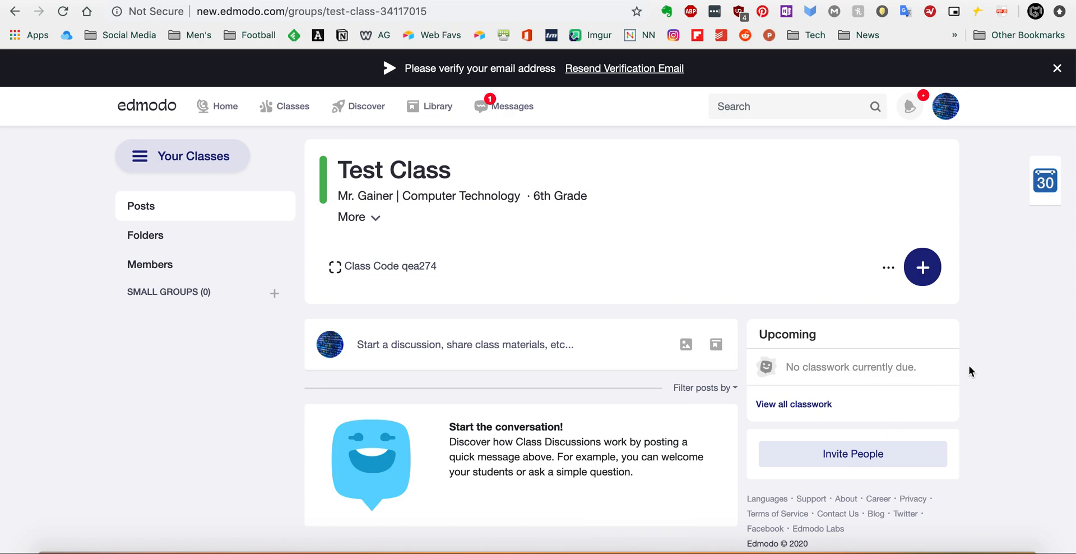
pyautogui.click(927, 283)
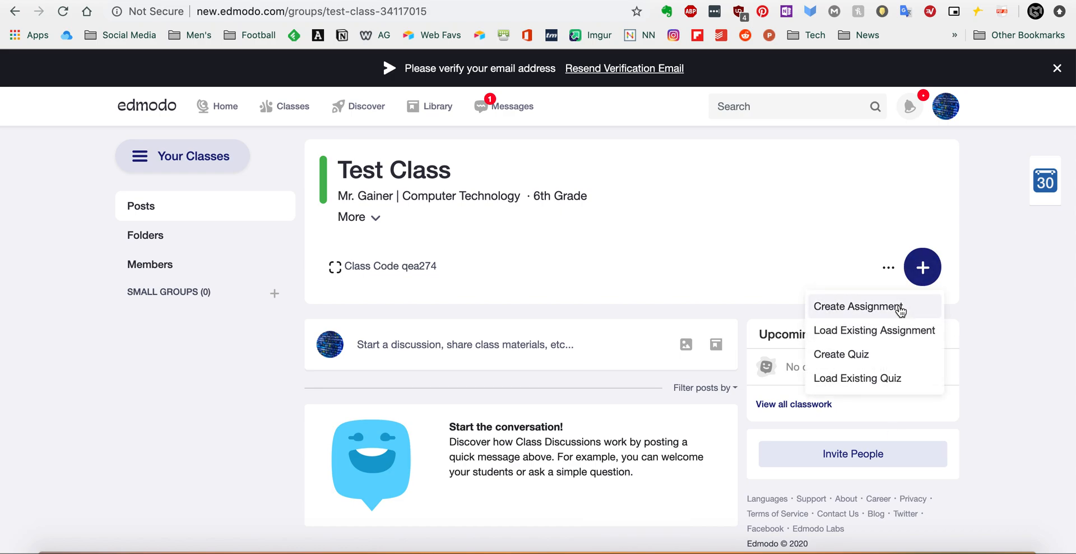
pyautogui.click(900, 308)
# Title the assignment "Year 3 Computing Monday 16th April Lesson 4".
pyautogui.click(718, 248)
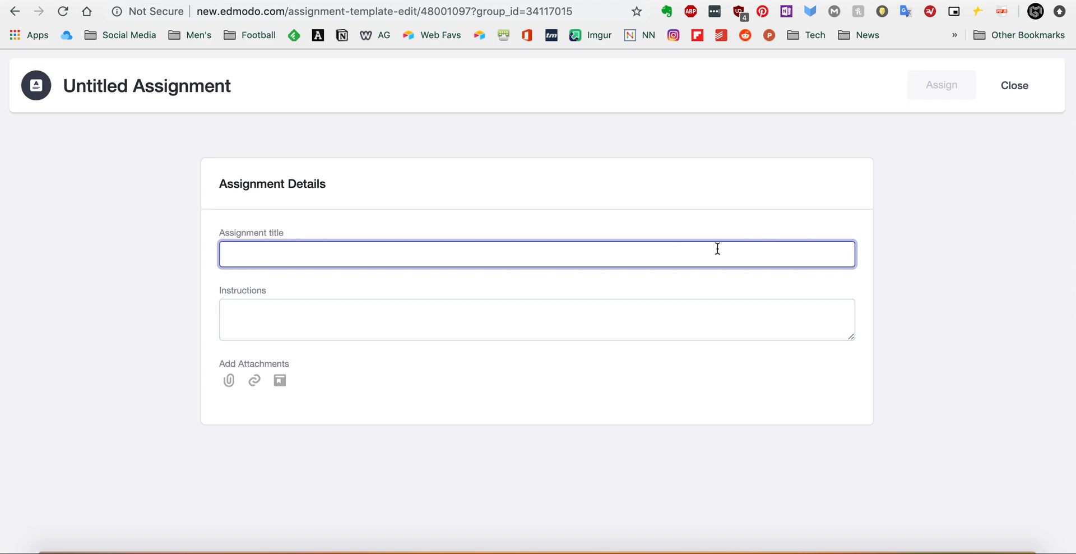
pyautogui.write('Year 3')
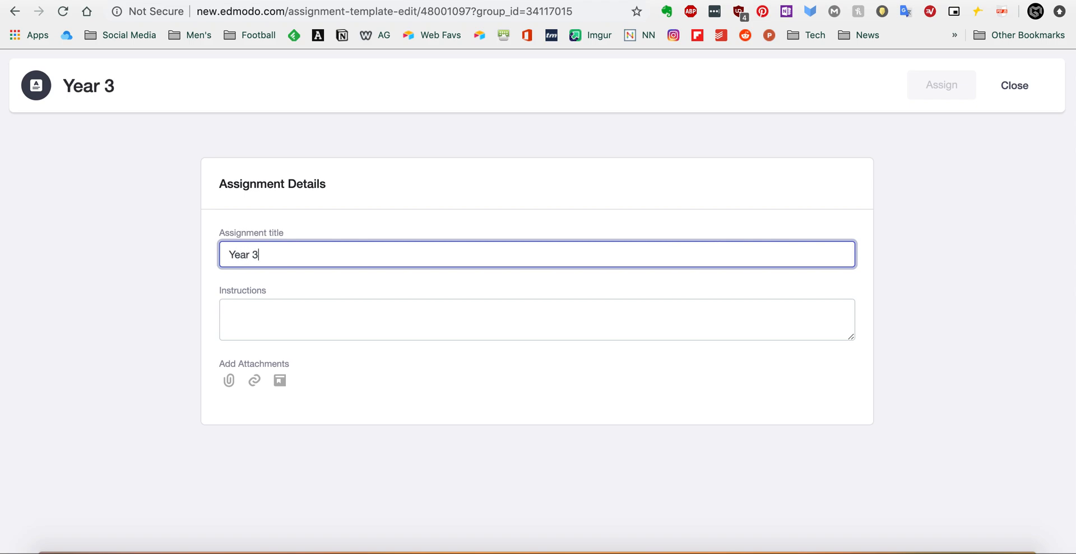
pyautogui.write(' Compution')
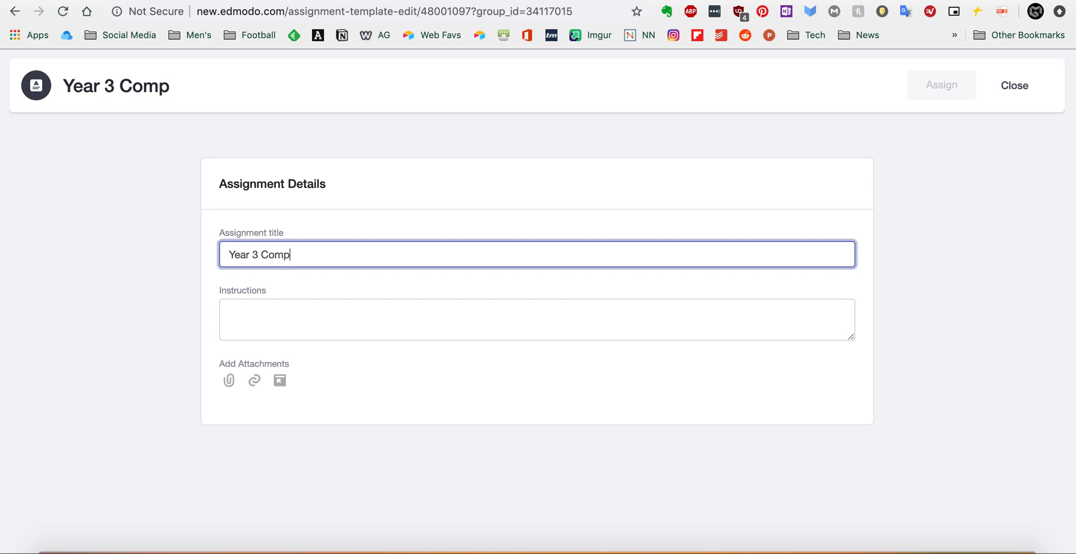
pyautogui.press('BackSpace')
pyautogui.press('BackSpace')
pyautogui.write('ng Mon')
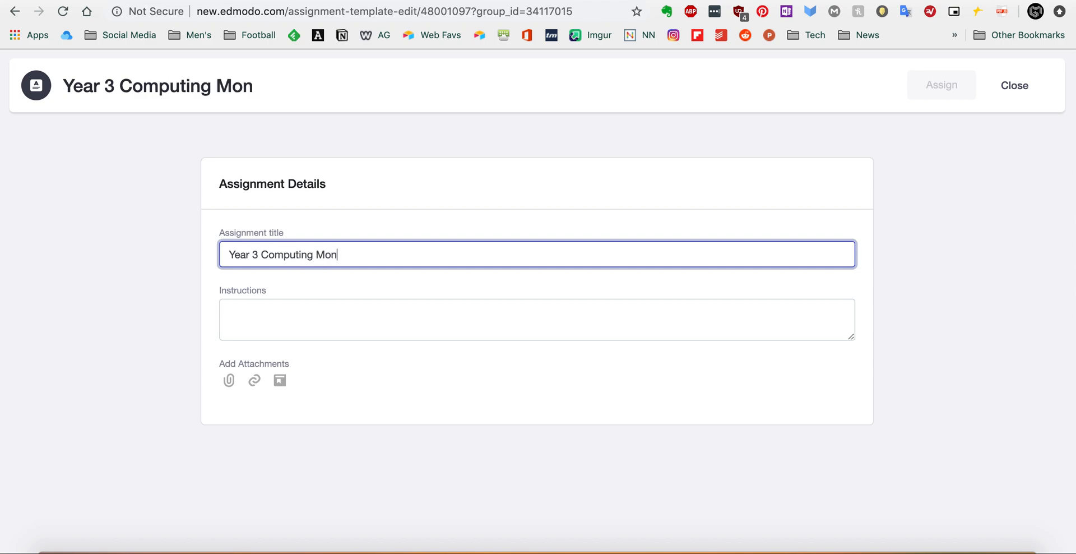
pyautogui.write('day 16th ')
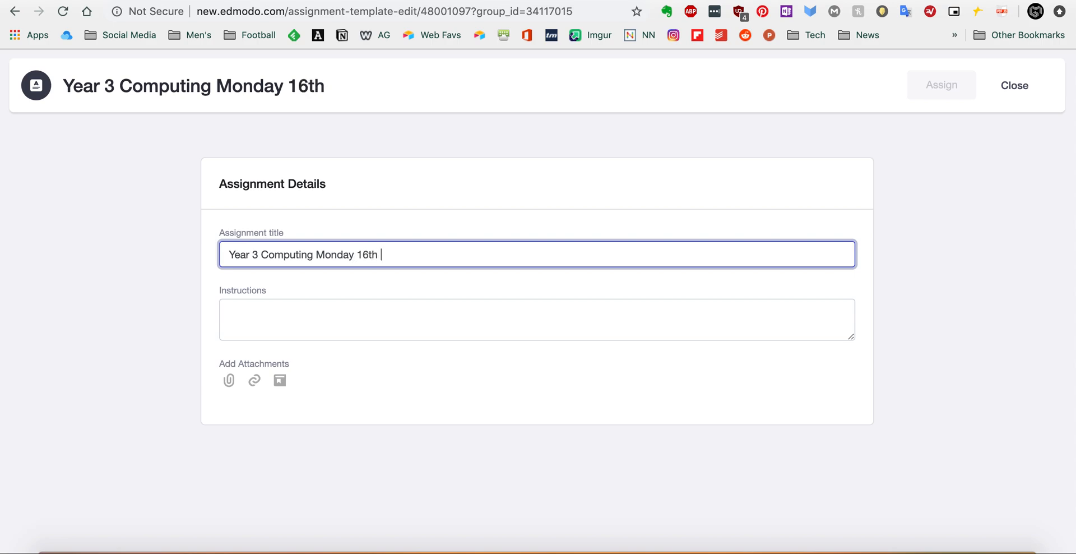
pyautogui.write('Aprol')
pyautogui.press('BackSpace')
pyautogui.press('BackSpace')
pyautogui.write('il Lesson ')
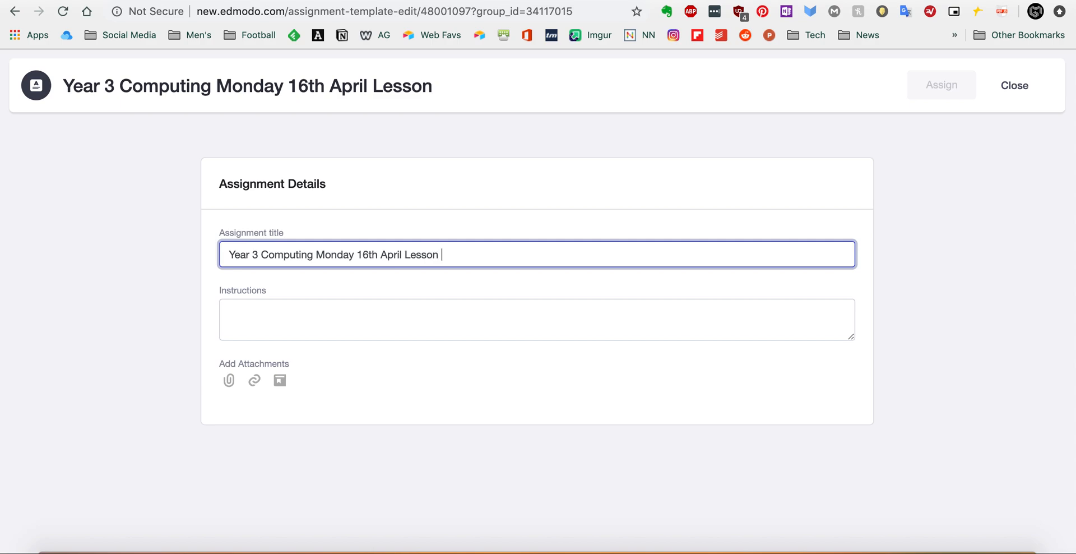
pyautogui.write('4')
# Enter the assignment instructions "Step 1: Join the Zoom lesson using the link or codes below".
pyautogui.click(535, 310)
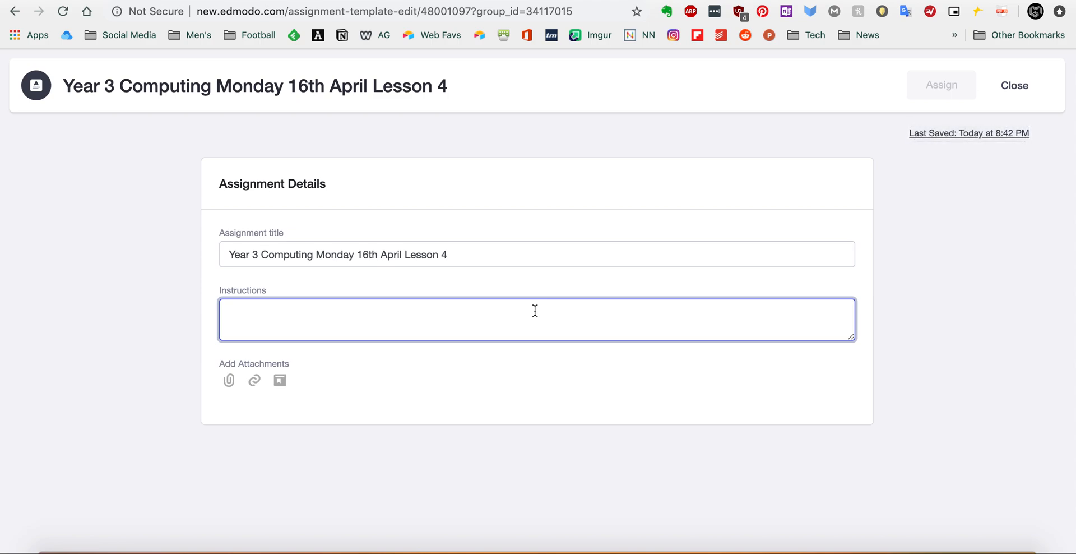
pyautogui.write('Step 1:')
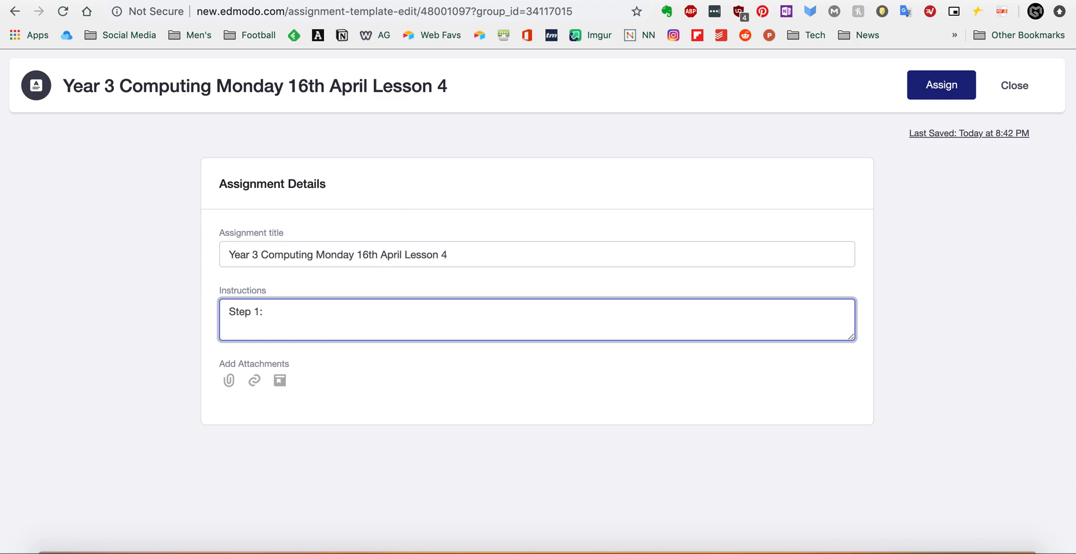
pyautogui.write(' Join the Zomm')
pyautogui.press('BackSpace')
pyautogui.press('BackSpace')
pyautogui.write('om lesson')
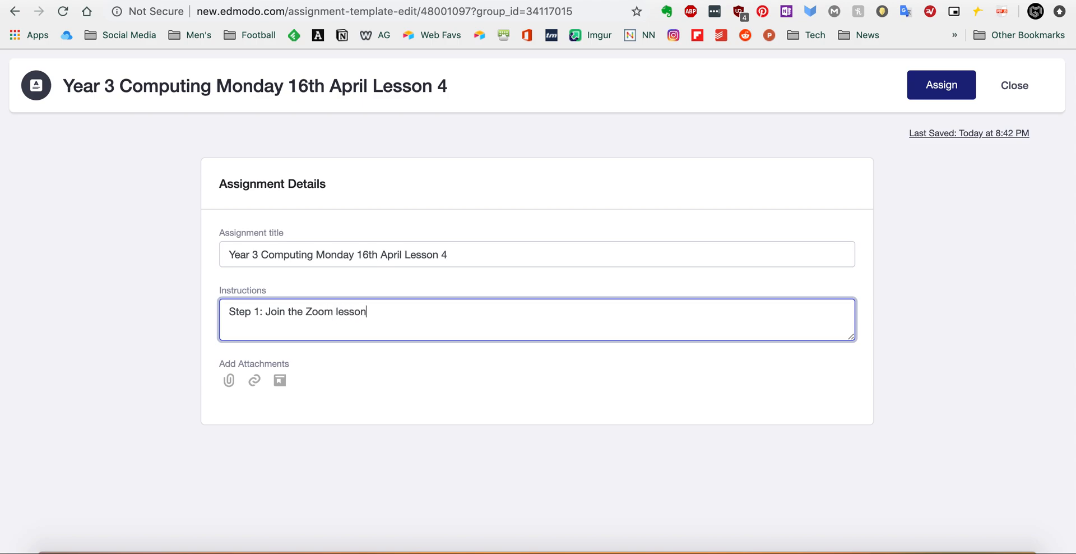
pyautogui.write(' using the link or codes ')
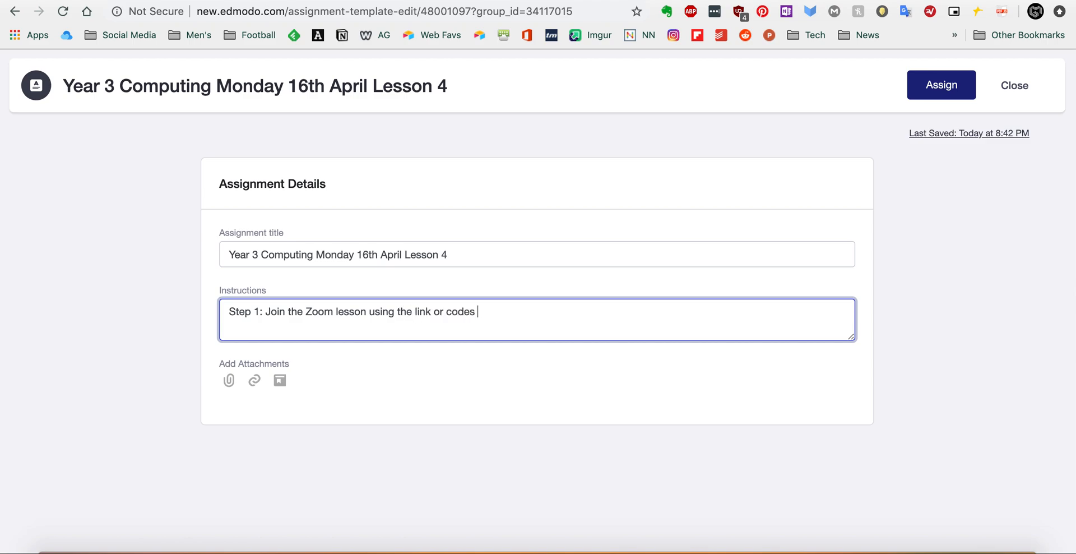
pyautogui.write('below')
# Paste the copied Zoom invitation, with its link, meeting ID and password, after the instructions and delete its topic and time lines.
pyautogui.rightClick(248, 324)
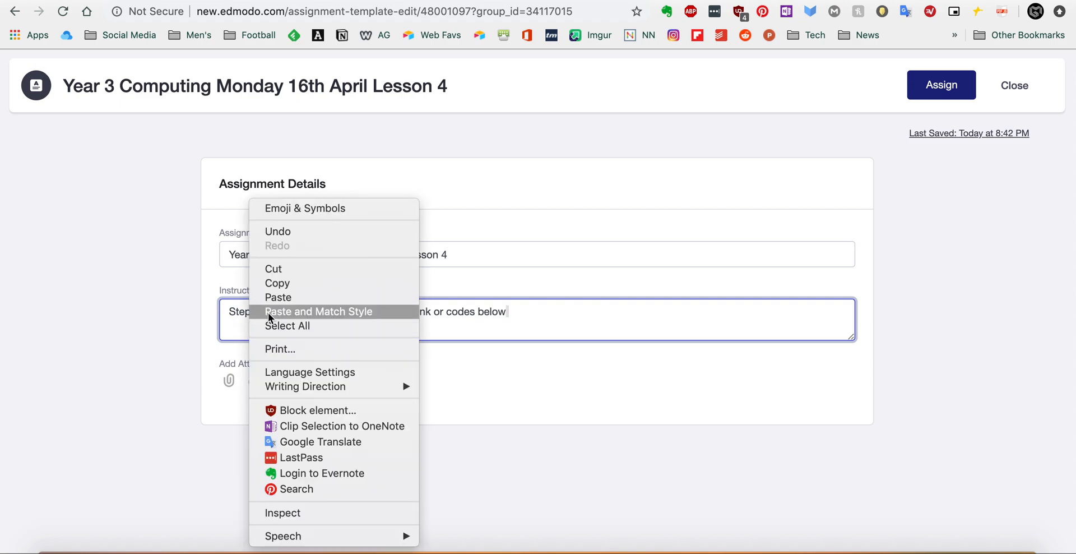
pyautogui.click(277, 299)
pyautogui.scroll(5, 334, 331)
pyautogui.scroll(-2, 334, 332)
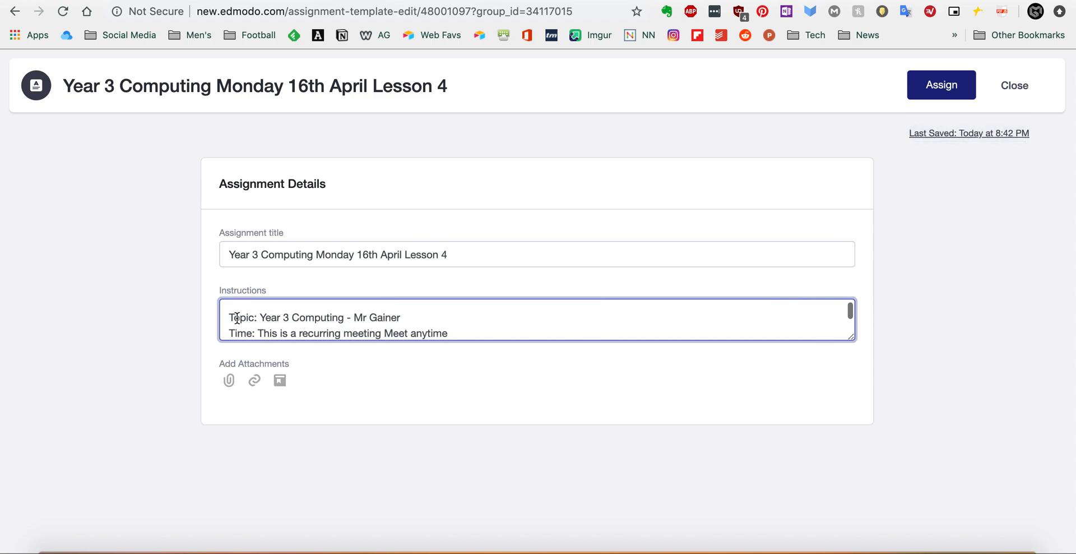
pyautogui.scroll(-1, 393, 313)
pyautogui.moveTo(454, 323); pyautogui.dragTo(227, 323)
pyautogui.press('BackSpace')
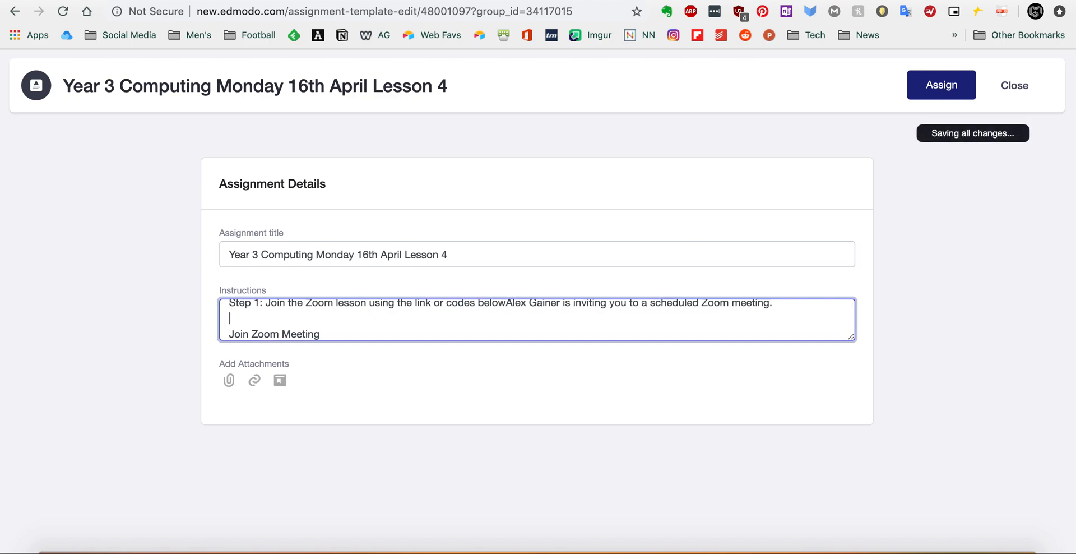
pyautogui.press('Left')
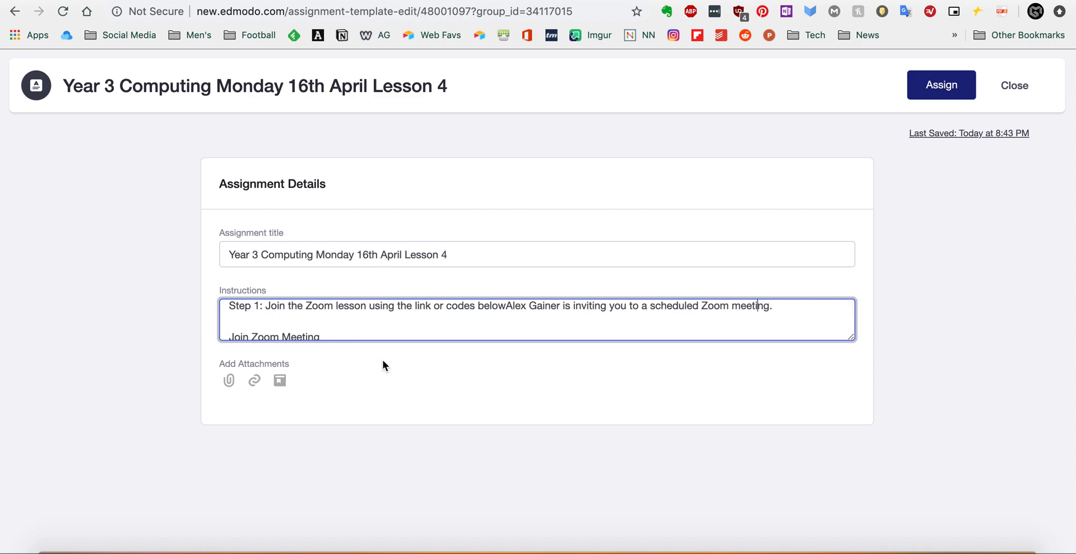
# Enlarge the instructions box and delete the "Join Zoom Meeting" line and the blank lines above the meeting link.
pyautogui.moveTo(853, 338); pyautogui.dragTo(844, 462)
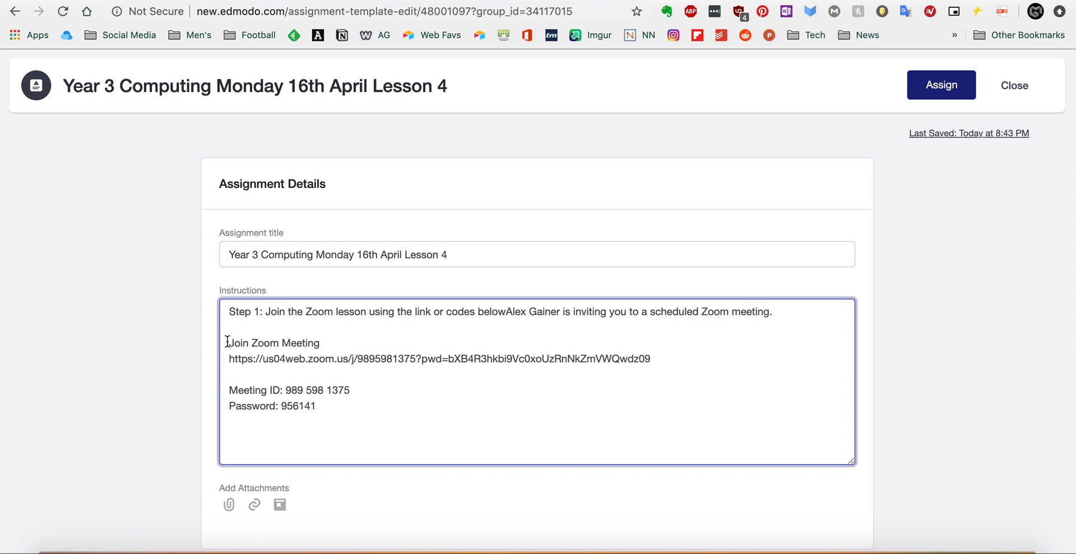
pyautogui.click(322, 343)
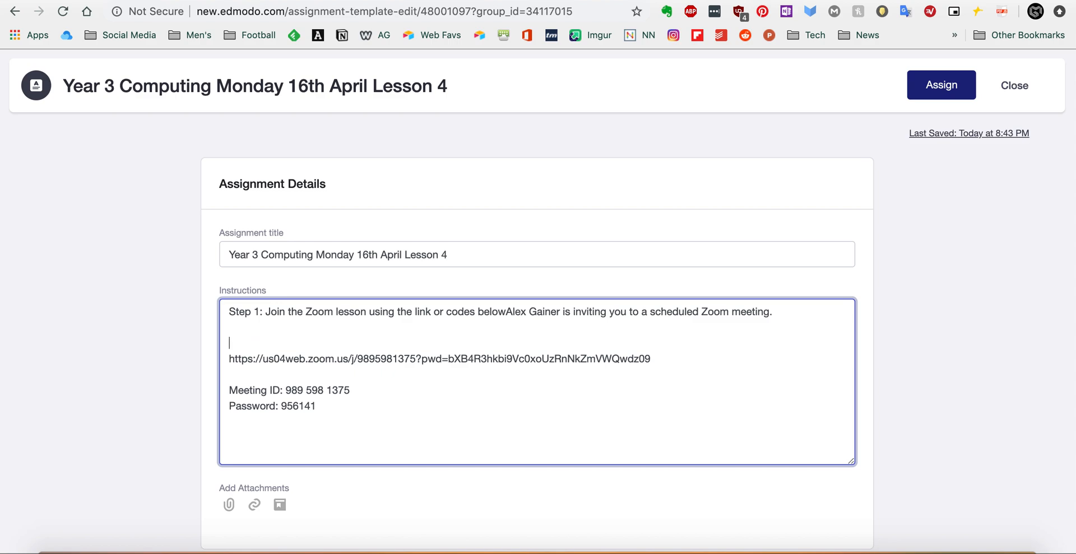
pyautogui.press('BackSpace')
pyautogui.press('BackSpace')
pyautogui.press('BackSpace')
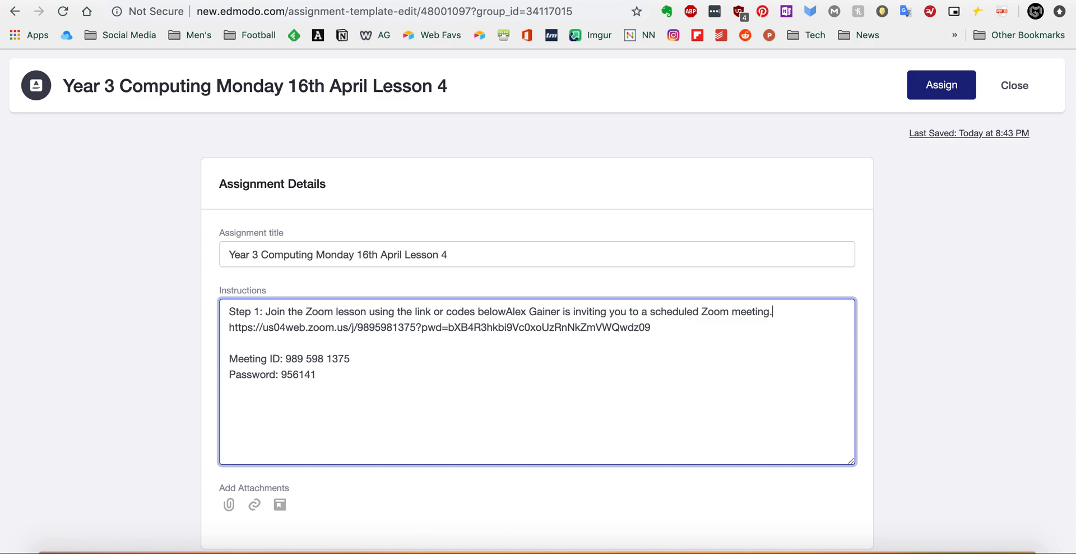
# Set off the meeting link with blank lines above and below it, and add a "Step 2:" line below the password line.
pyautogui.press('Return')
pyautogui.click(230, 374)
pyautogui.press('BackSpace')
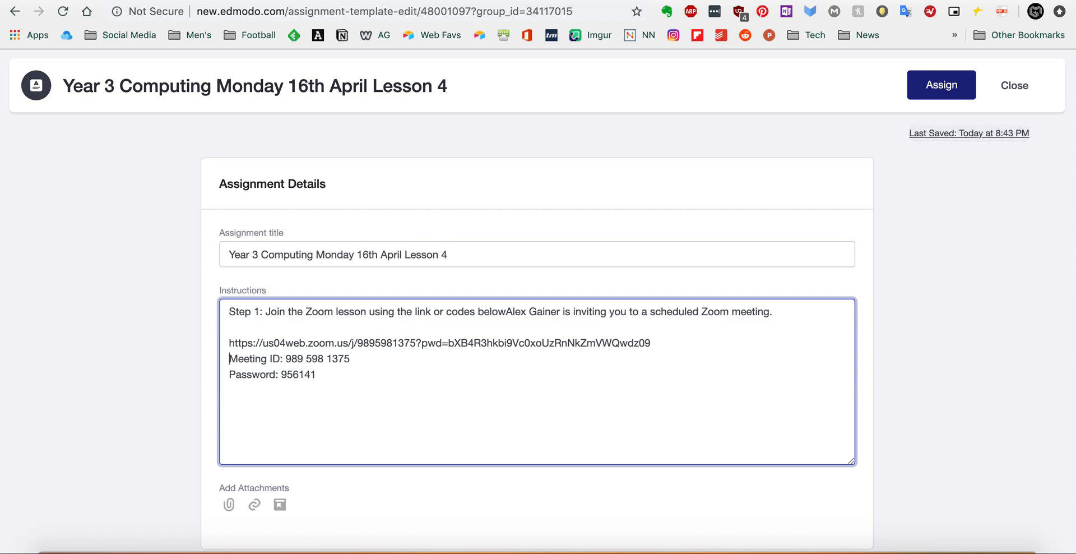
pyautogui.press('Return')
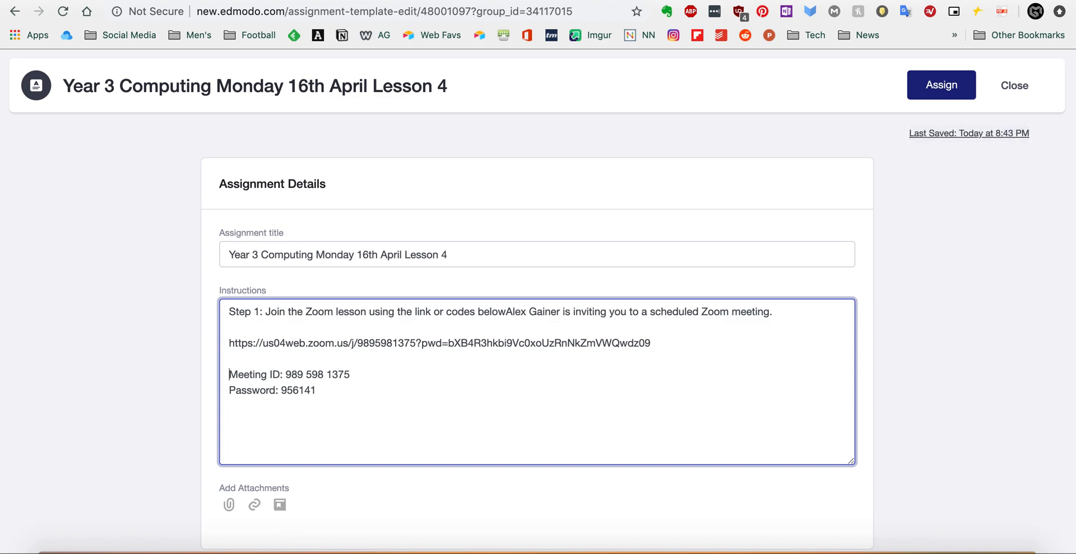
pyautogui.click(341, 401)
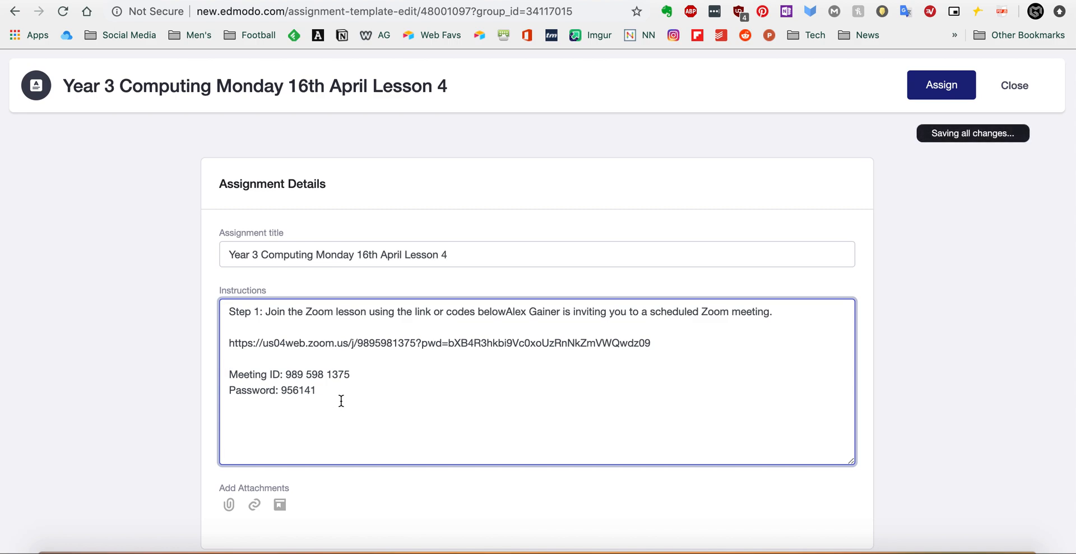
pyautogui.write('Step 2:')
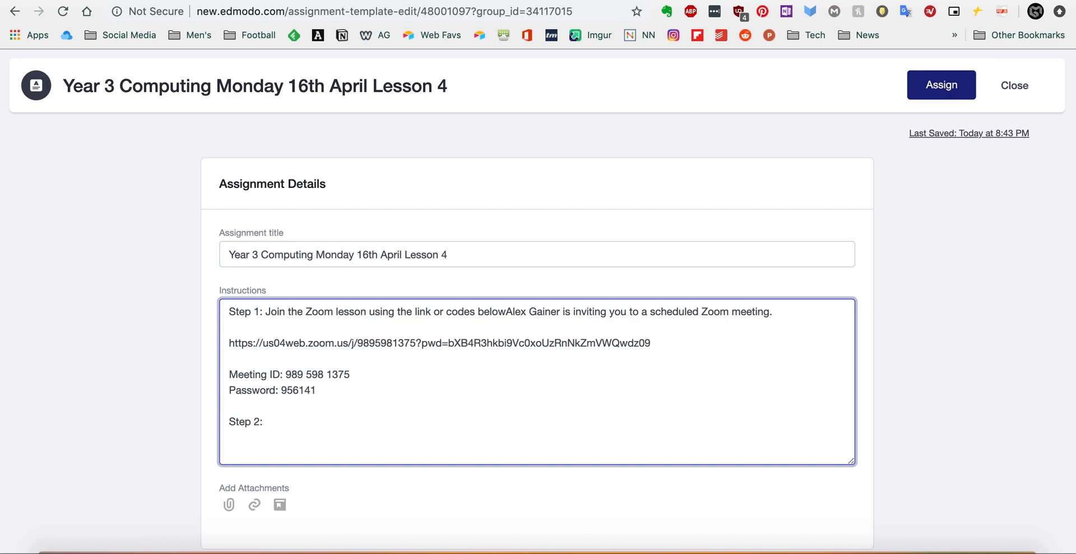
pyautogui.scroll(-1, 785, 323)
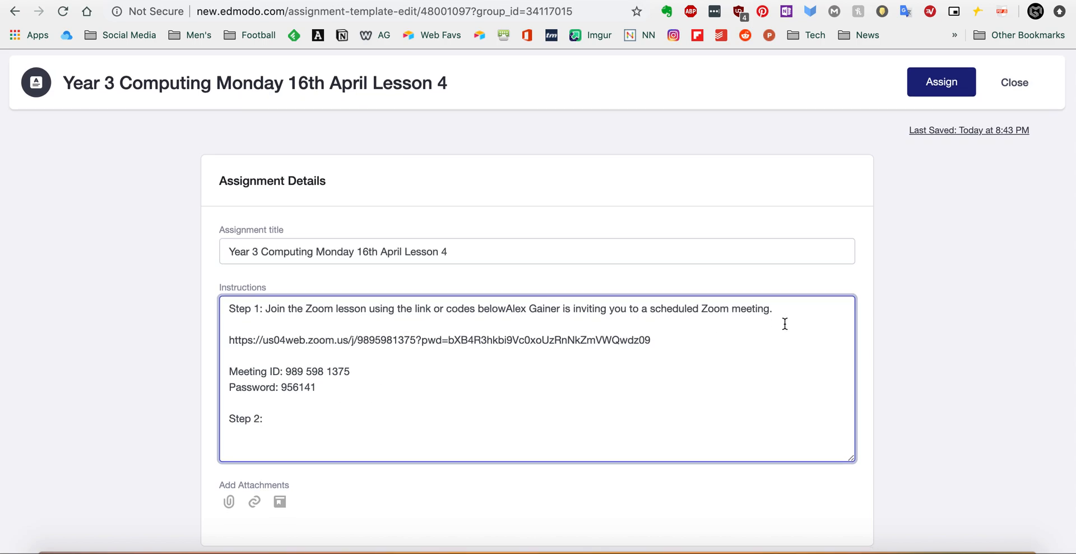
pyautogui.scroll(1, 788, 333)
pyautogui.scroll(-1, 878, 373)
pyautogui.scroll(1, 857, 464)
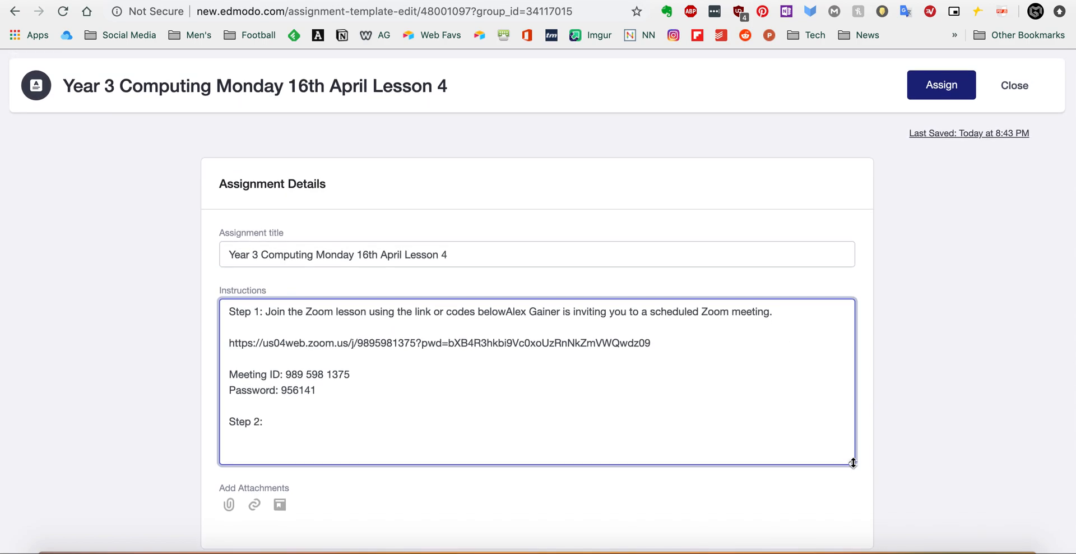
# Assign the assignment to Test Class with a due date of 04/24/2020 at 5:00 PM.
pyautogui.click(966, 92)
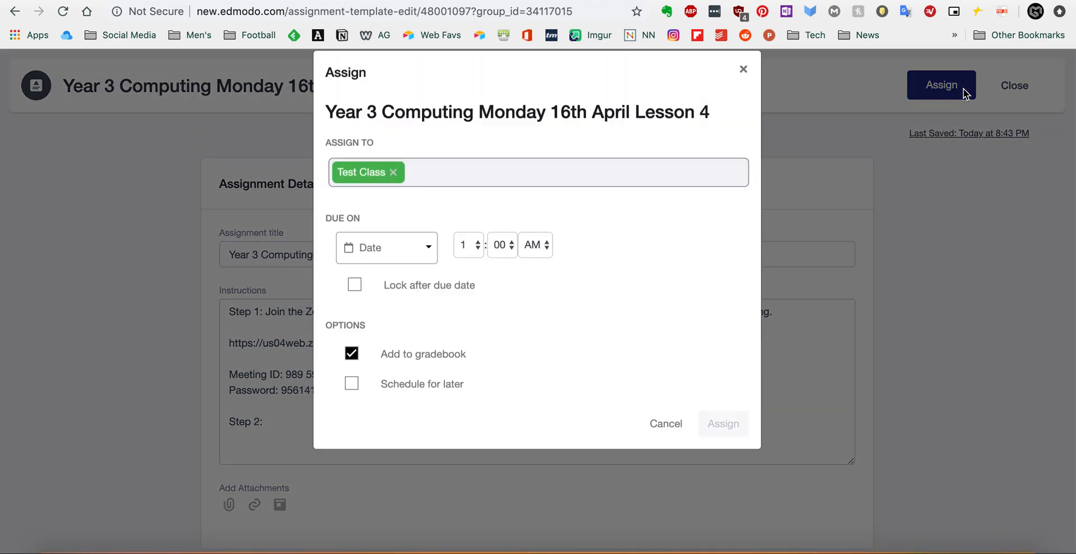
pyautogui.click(433, 269)
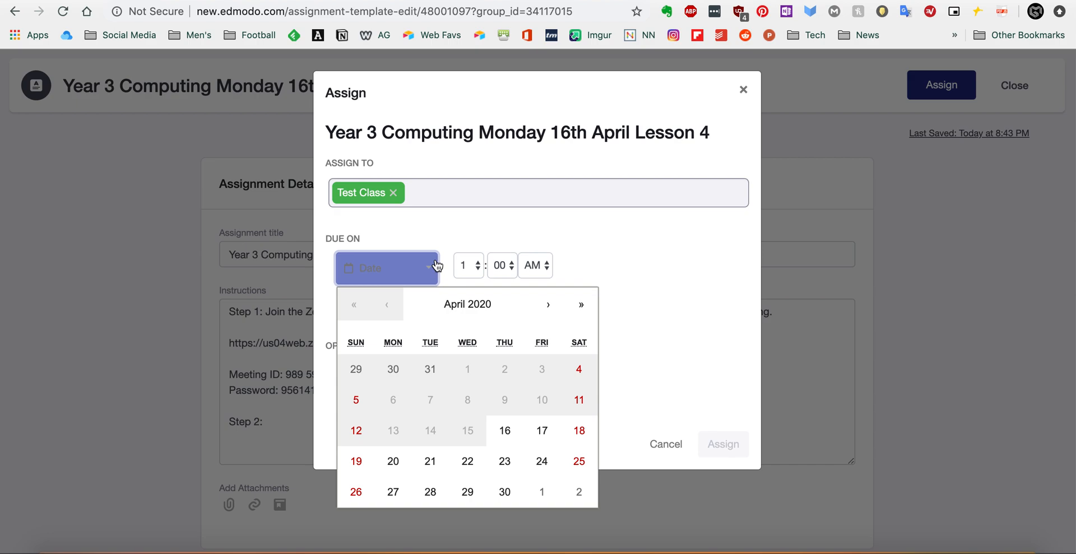
pyautogui.click(542, 461)
pyautogui.click(479, 267)
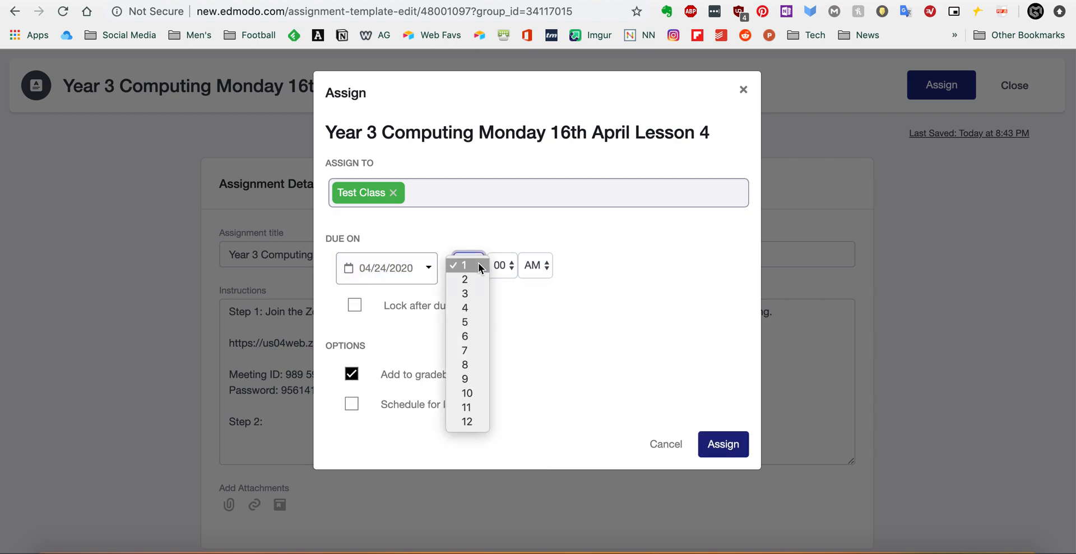
pyautogui.click(468, 324)
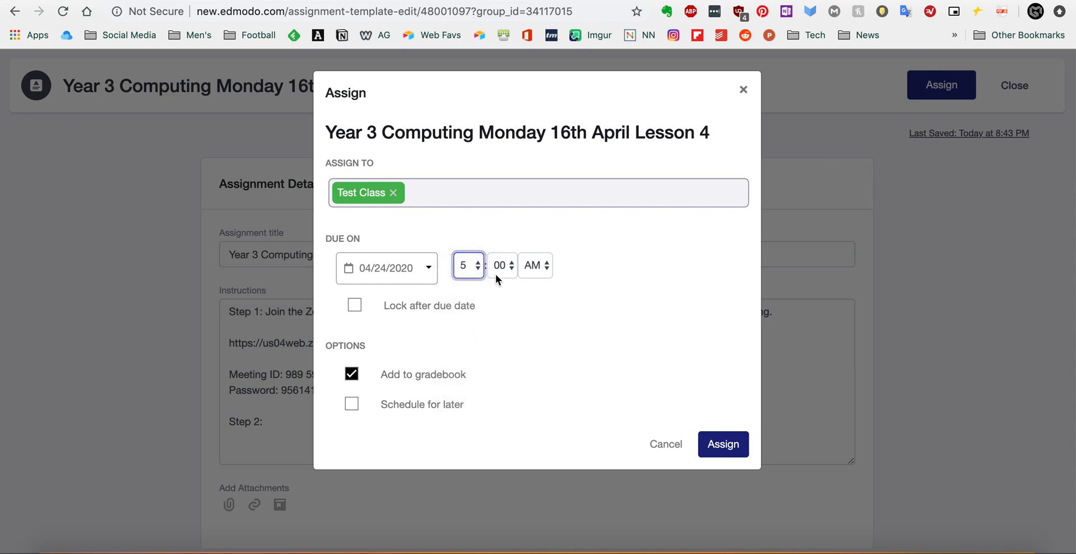
pyautogui.click(536, 266)
pyautogui.click(538, 280)
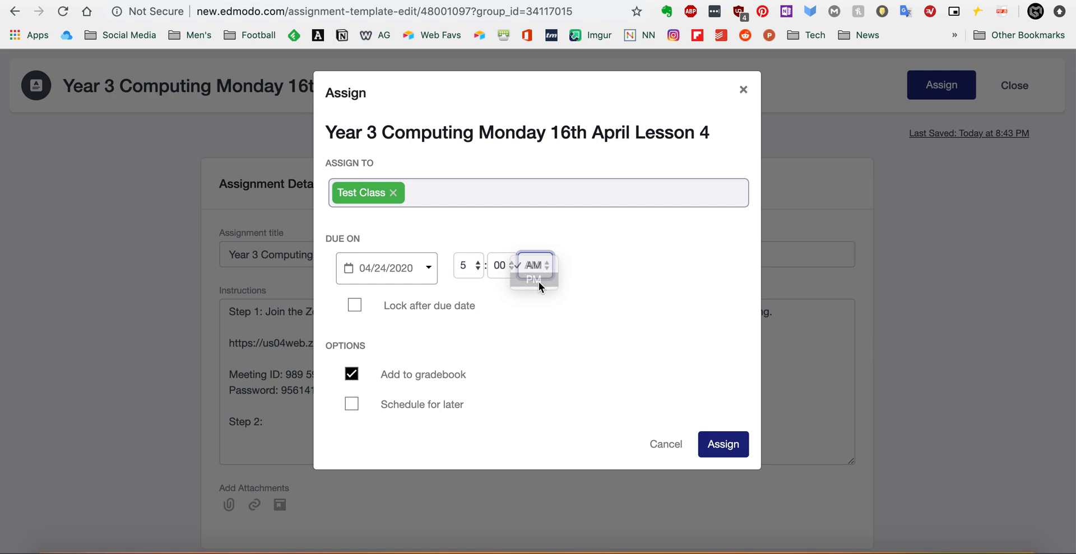
pyautogui.click(710, 449)
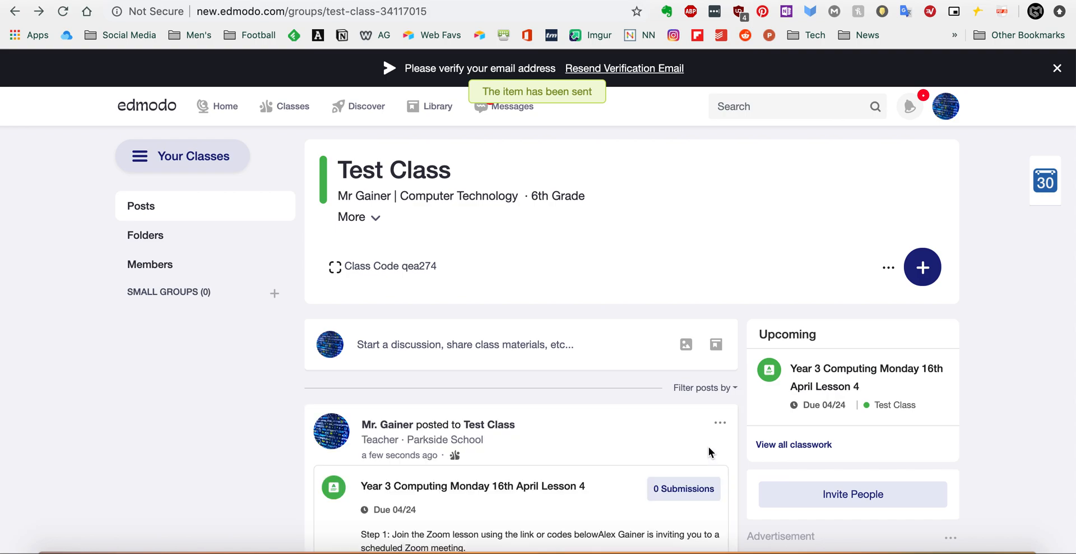
# Open the upcoming Lesson 4 assignment and follow its meeting link to join the Zoom meeting with computer audio.
pyautogui.click(820, 385)
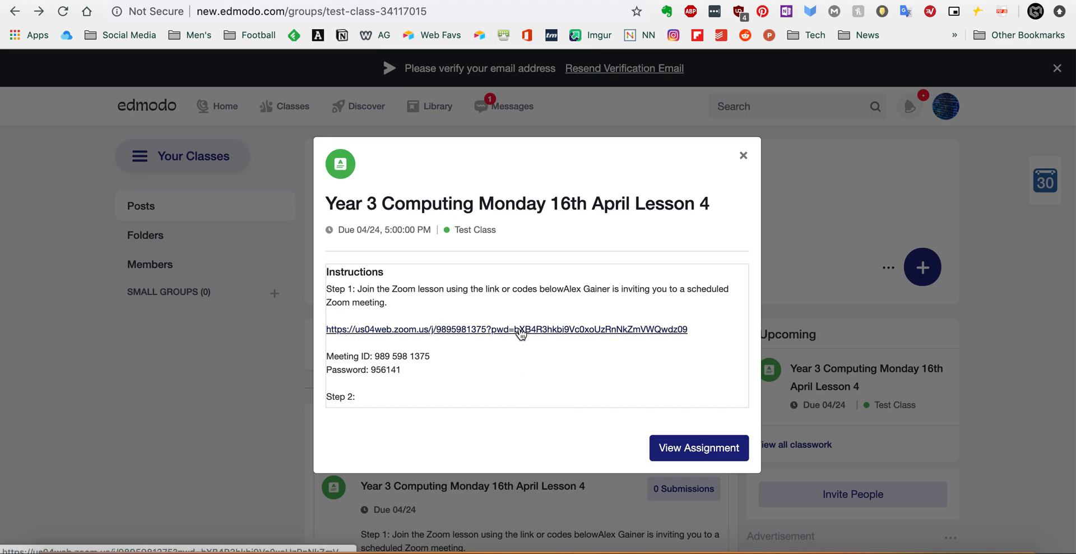
pyautogui.click(519, 329)
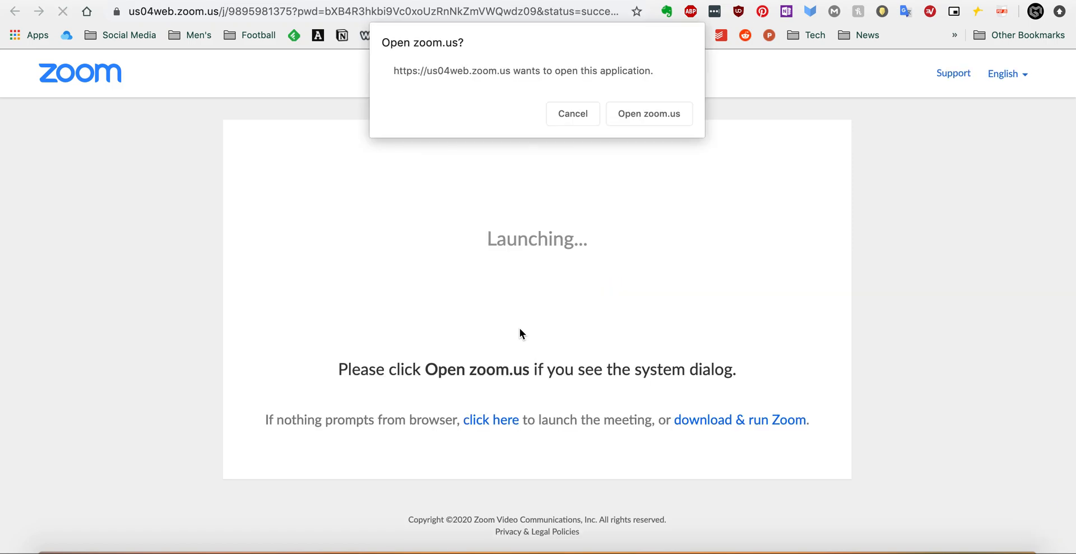
pyautogui.click(630, 114)
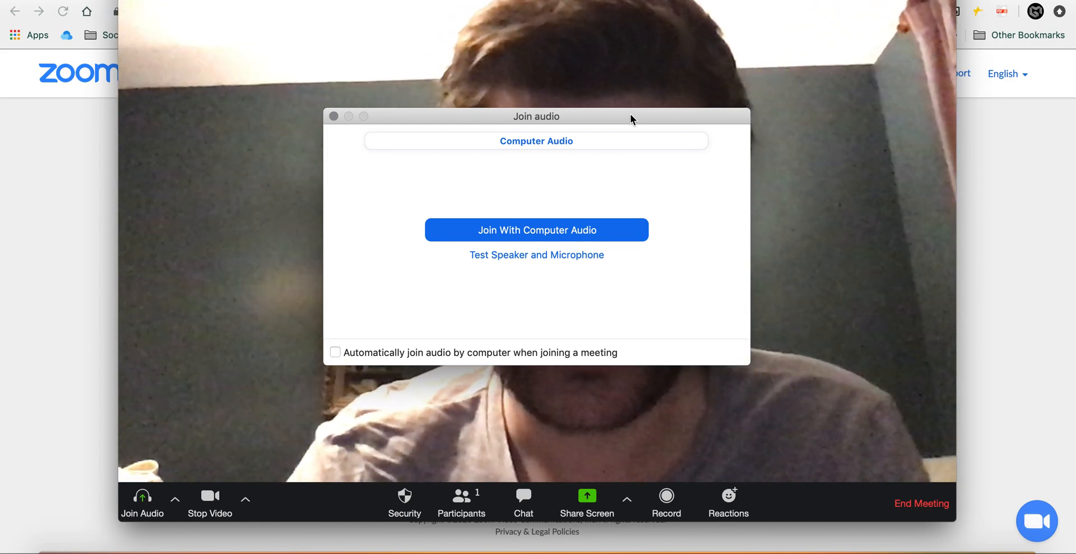
pyautogui.click(547, 234)
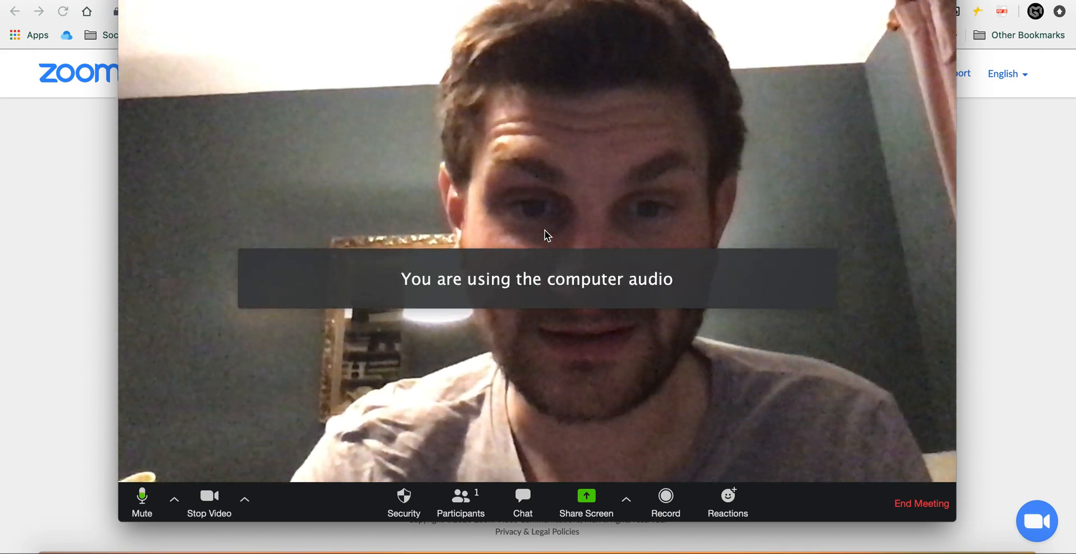